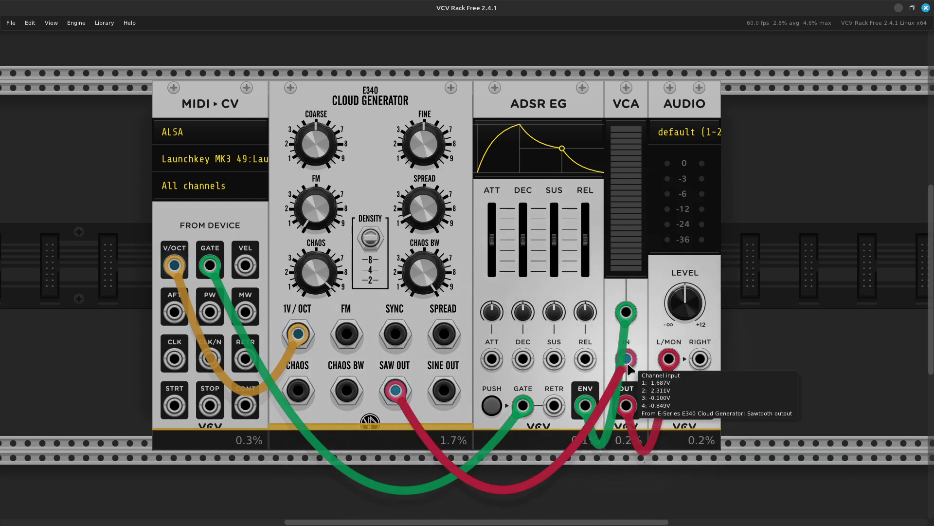
Switch the Cloud Generator's density to 8, then to 2, and lower its chaos bandwidth and spread to 0.
{"action": "mouse_move", "coordinate": [629, 369]}
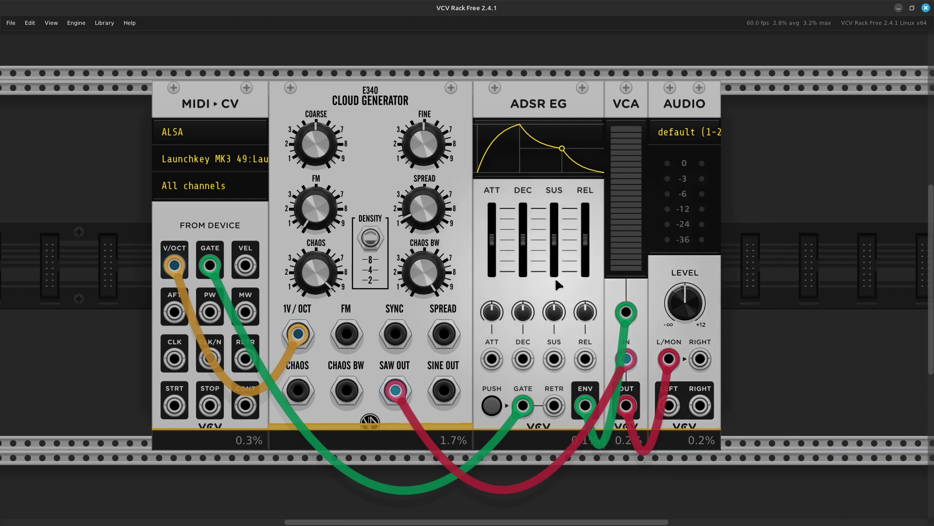
{"action": "mouse_move", "coordinate": [554, 276]}
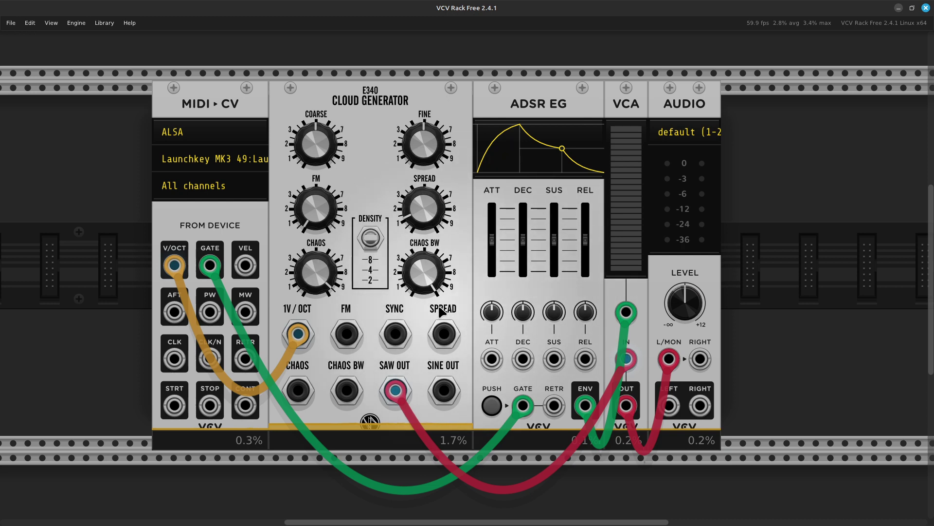
{"action": "scroll", "coordinate": [441, 312], "scroll_direction": "up", "scroll_amount": 2}
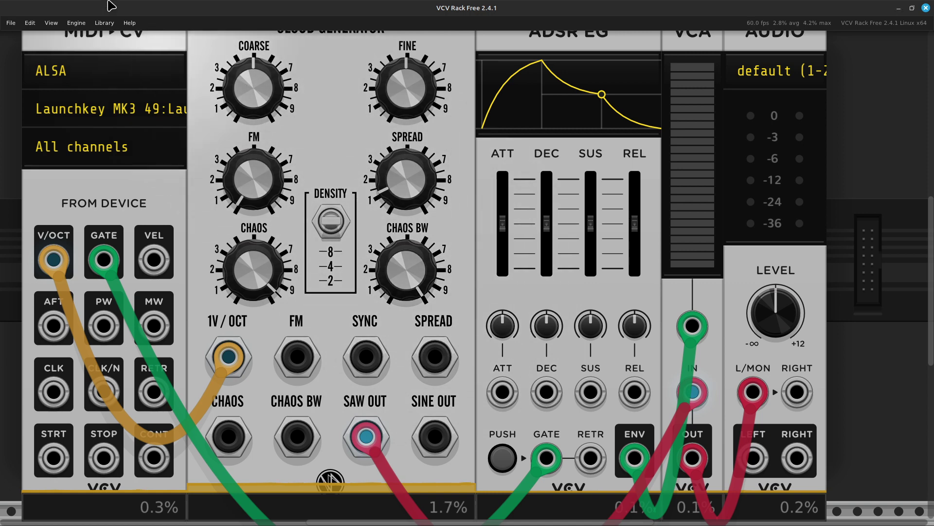
{"action": "scroll", "coordinate": [68, 132], "scroll_direction": "up", "scroll_amount": 1}
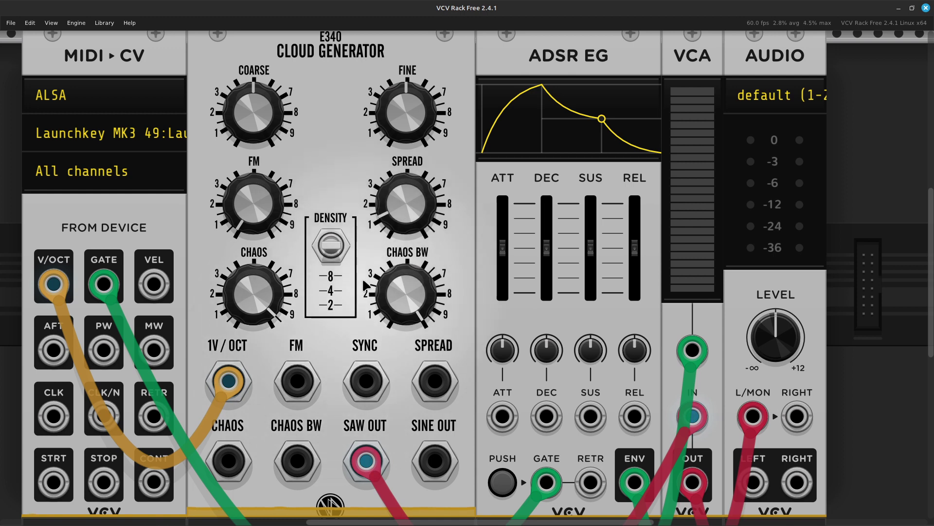
{"action": "left_click", "coordinate": [331, 260]}
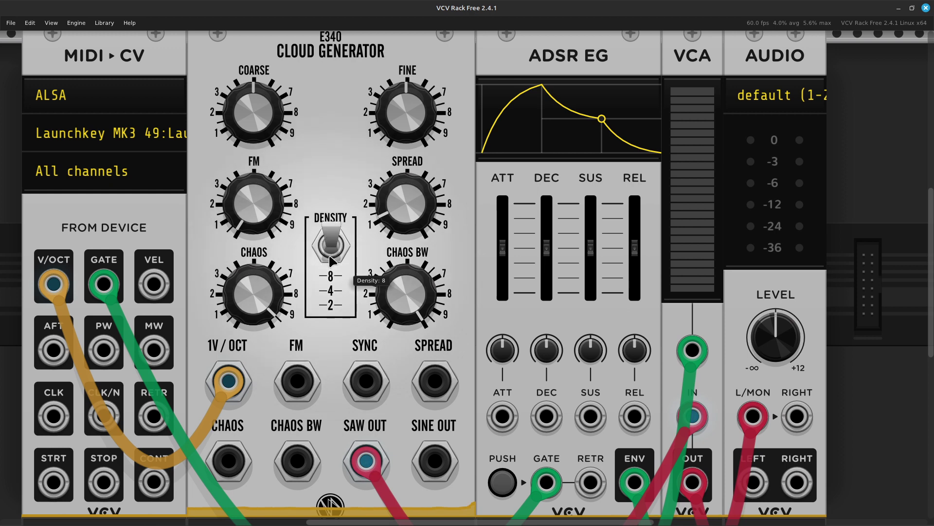
{"action": "left_click", "coordinate": [331, 261]}
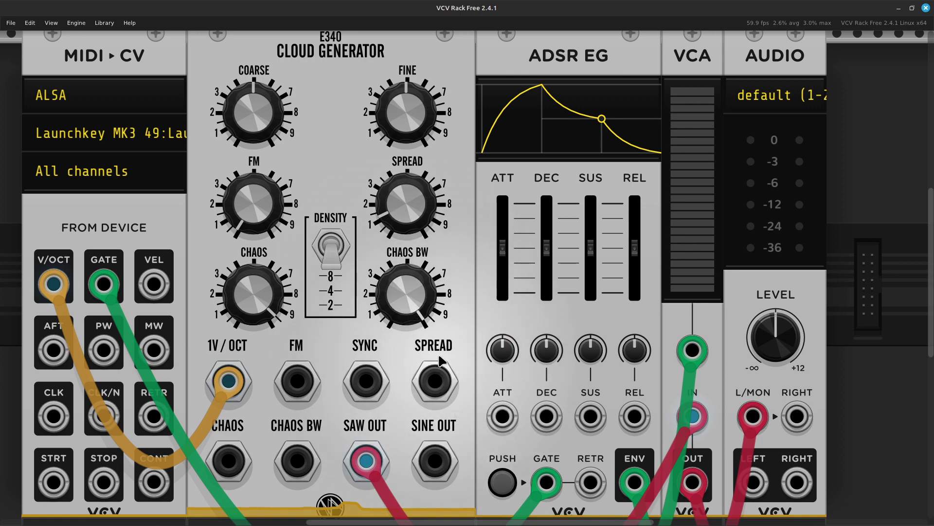
{"action": "left_click_drag", "start_coordinate": [435, 461], "coordinate": [407, 389]}
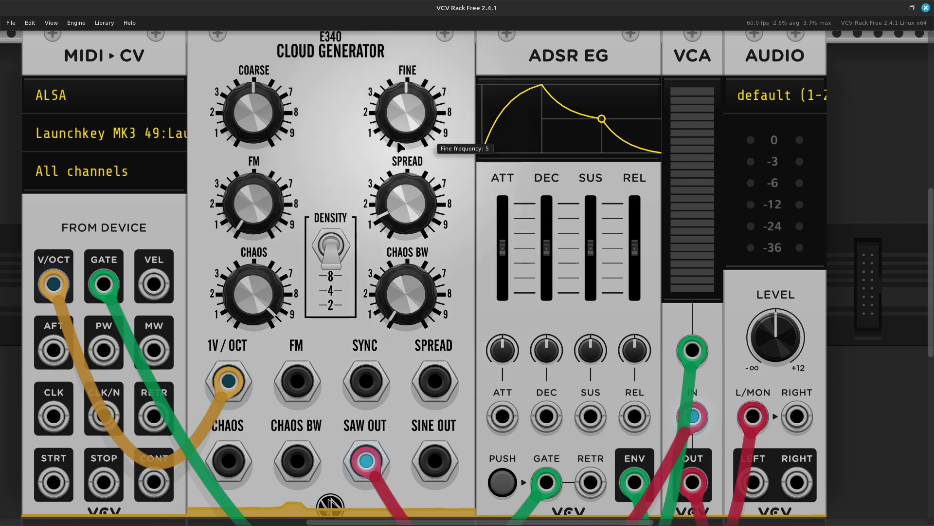
{"action": "left_click_drag", "start_coordinate": [404, 193], "coordinate": [404, 243]}
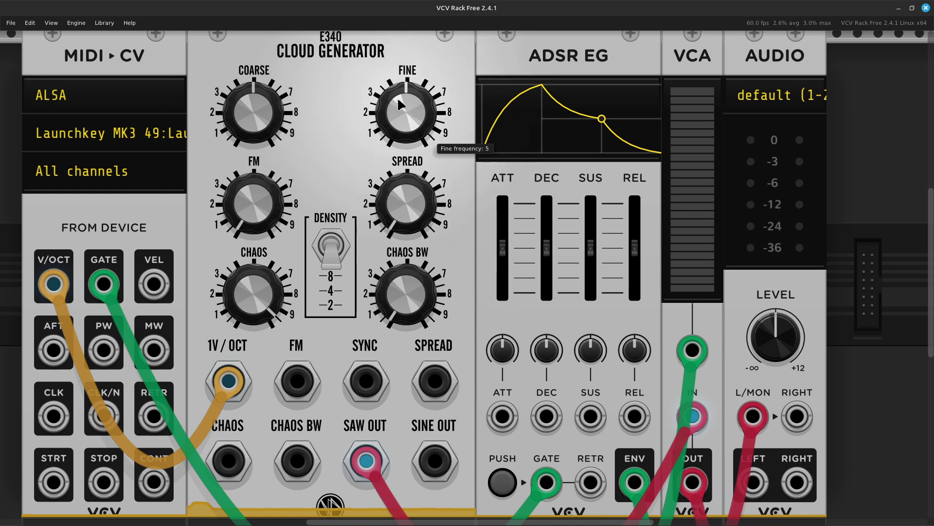
Initialize the Cloud Generator's coarse and fine frequency knobs to their default values.
{"action": "right_click", "coordinate": [258, 110]}
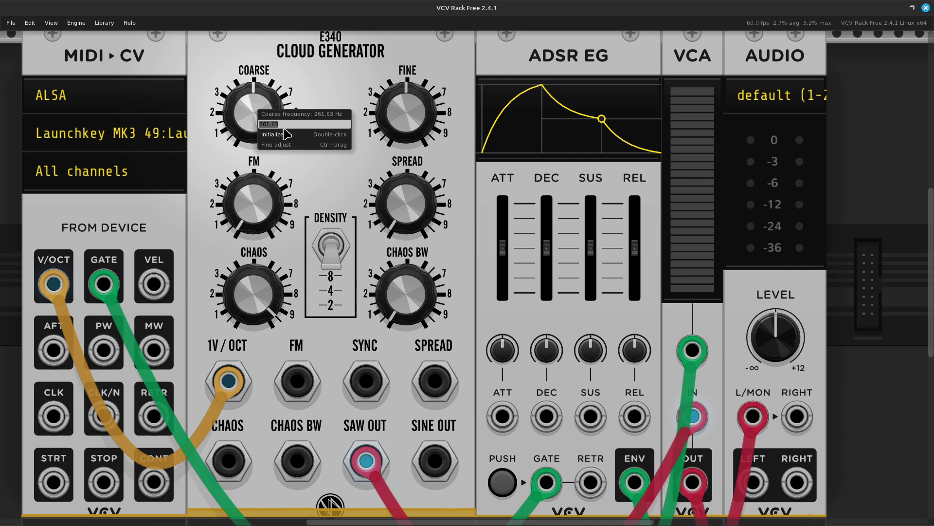
{"action": "left_click", "coordinate": [295, 141]}
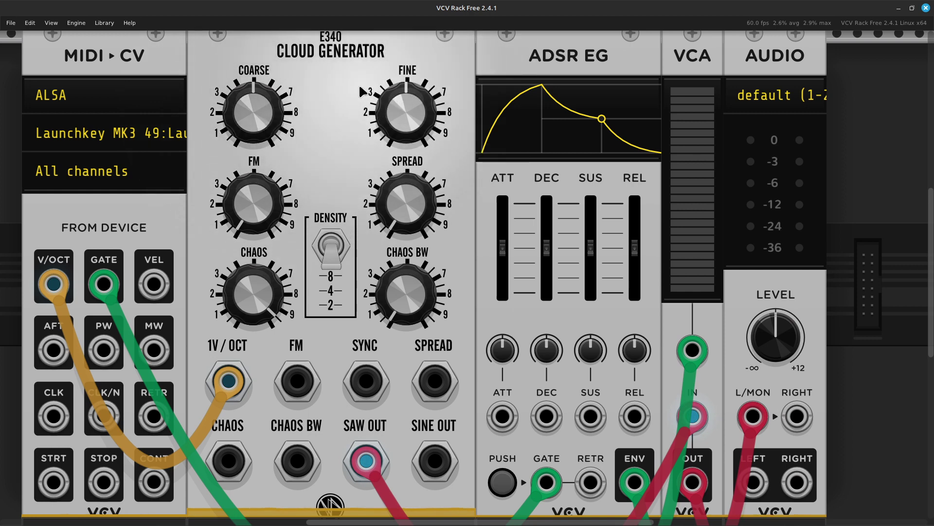
{"action": "right_click", "coordinate": [396, 122]}
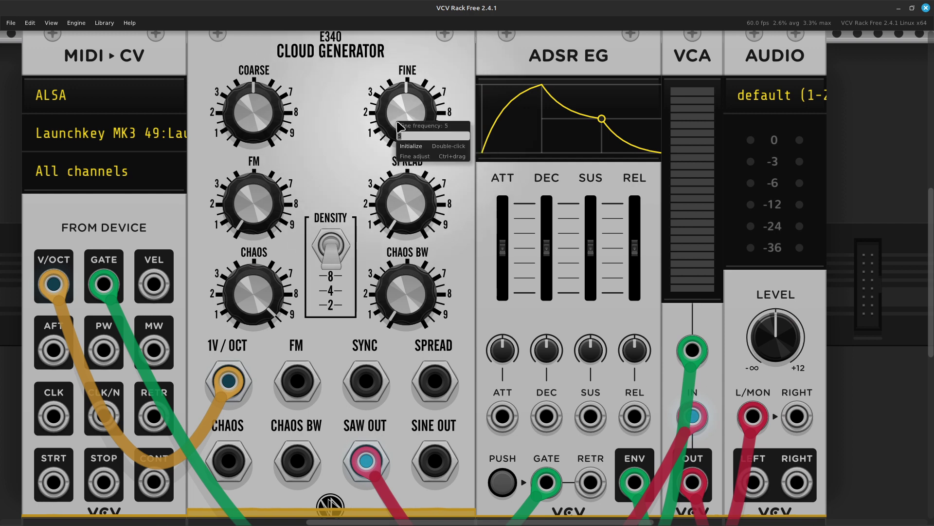
{"action": "left_click", "coordinate": [433, 147]}
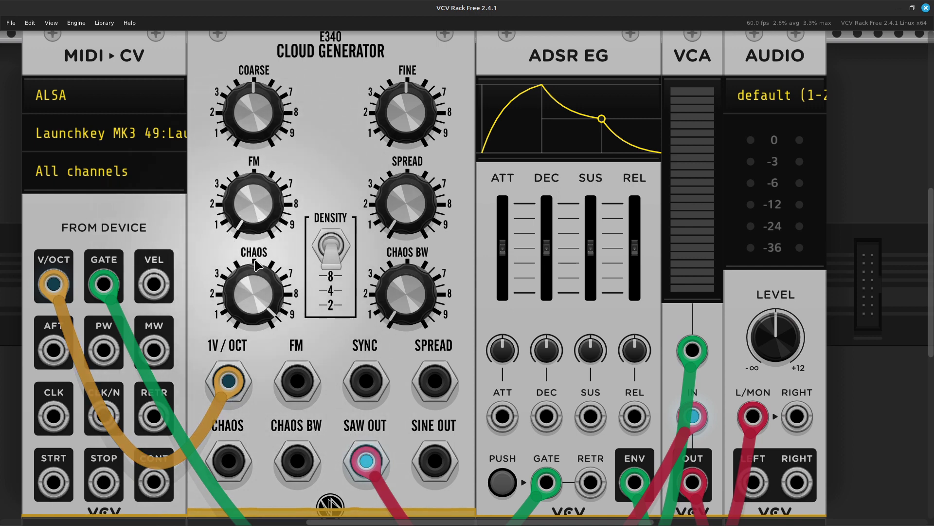
Turn the Cloud Generator's chaos knob down to about 0.02.
{"action": "scroll", "coordinate": [255, 262], "scroll_direction": "down", "scroll_amount": 1}
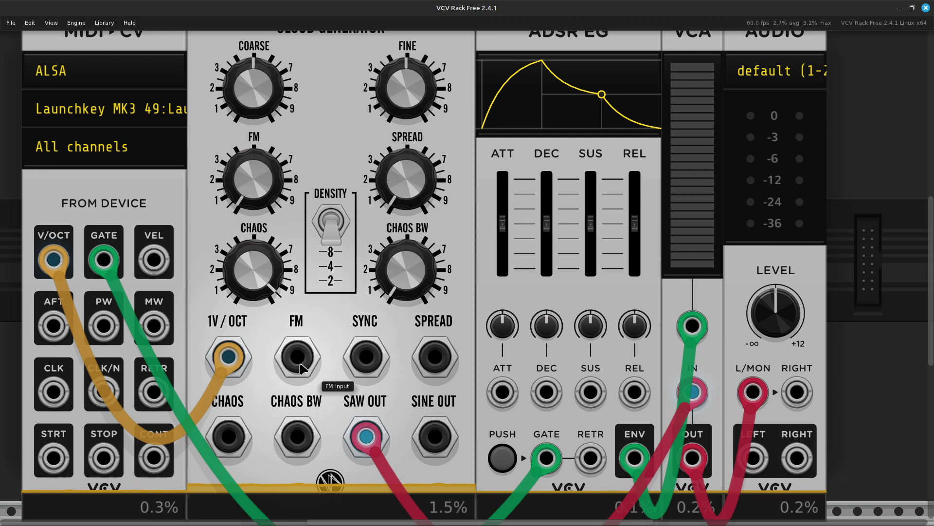
{"action": "scroll", "coordinate": [303, 362], "scroll_direction": "up", "scroll_amount": 1}
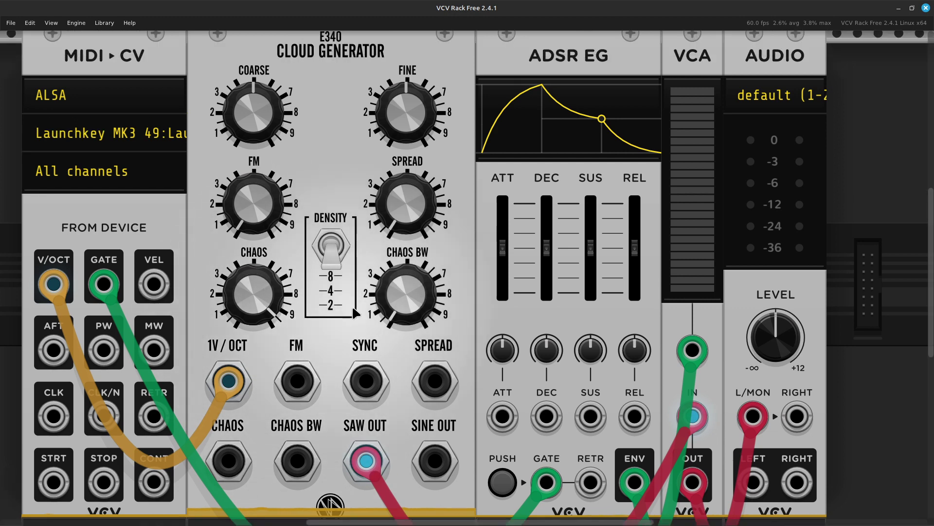
{"action": "mouse_move", "coordinate": [251, 309]}
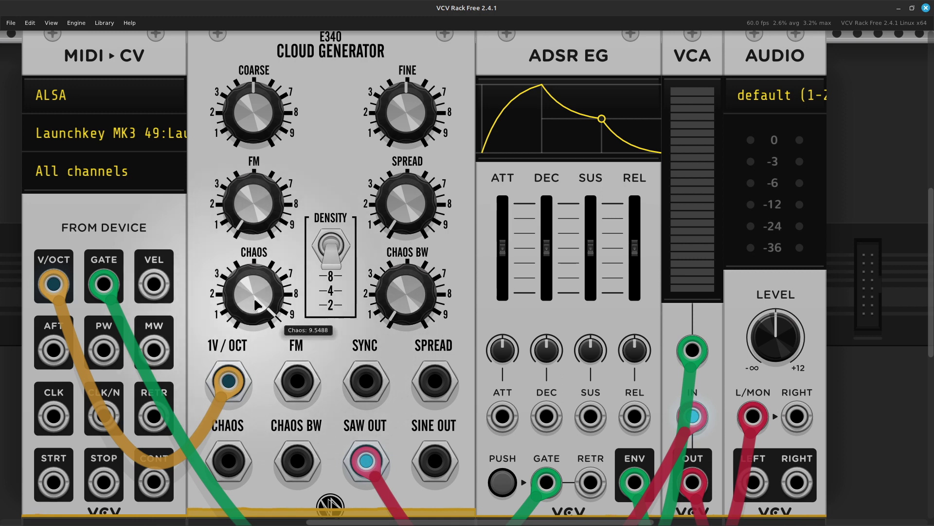
{"action": "left_click_drag", "start_coordinate": [271, 288], "coordinate": [271, 365]}
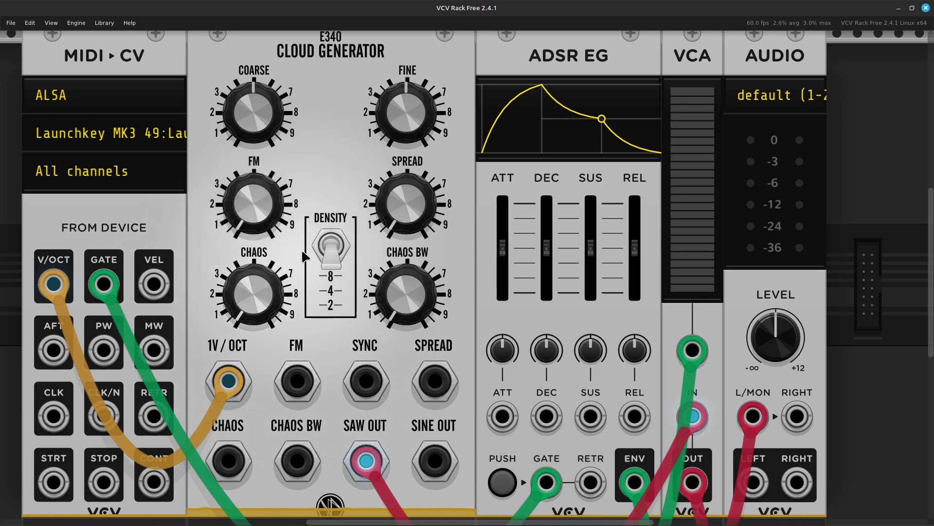
Raise the Cloud Generator's chaos amount to about 9.8.
{"action": "scroll", "coordinate": [307, 222], "scroll_direction": "down", "scroll_amount": 3}
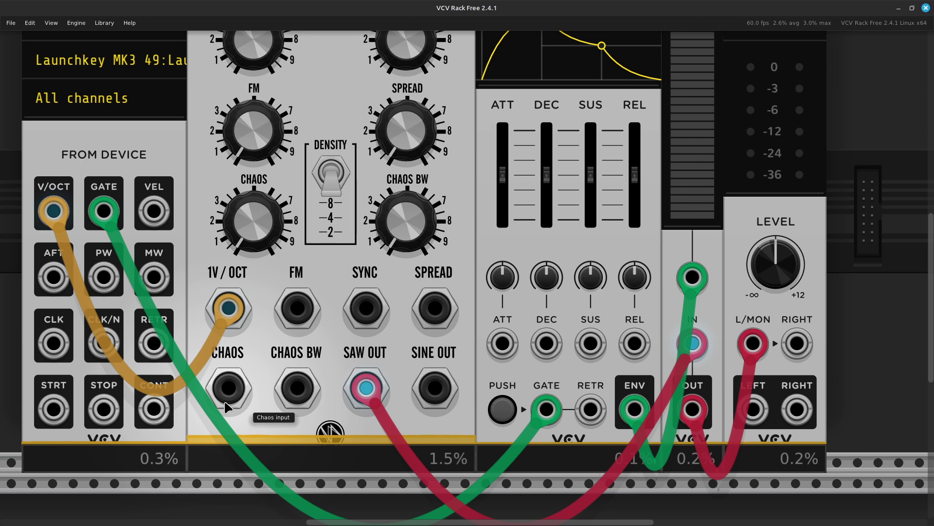
{"action": "scroll", "coordinate": [232, 370], "scroll_direction": "up", "scroll_amount": 1}
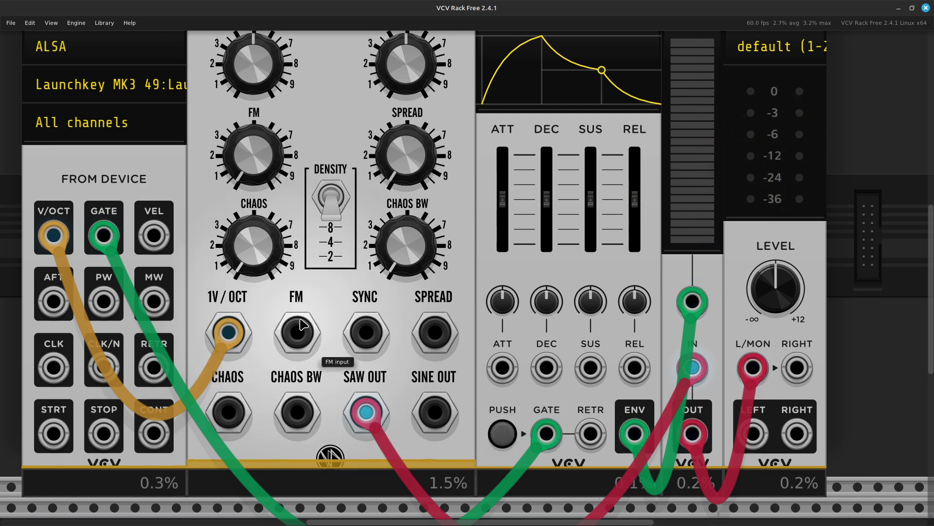
{"action": "mouse_move", "coordinate": [253, 269]}
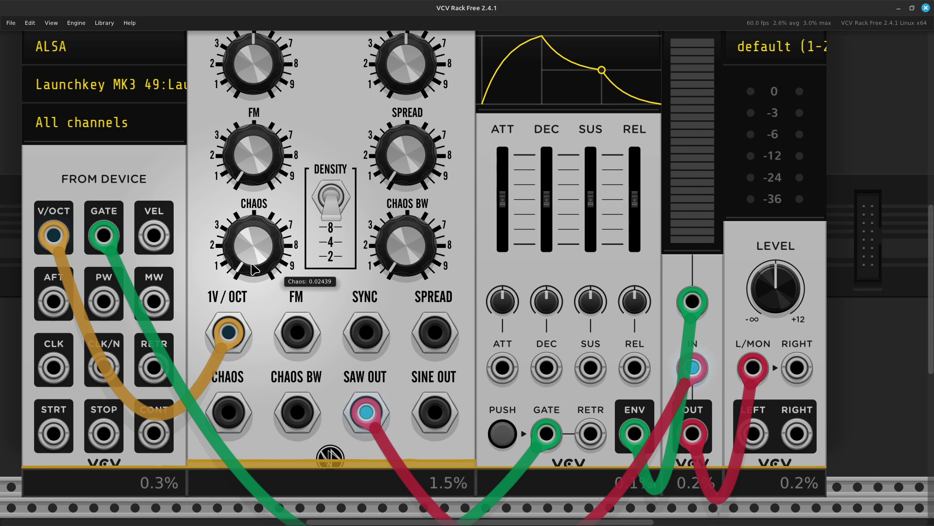
{"action": "left_click_drag", "start_coordinate": [253, 269], "coordinate": [253, 146]}
{"action": "left_click_drag", "start_coordinate": [253, 245], "coordinate": [254, 190]}
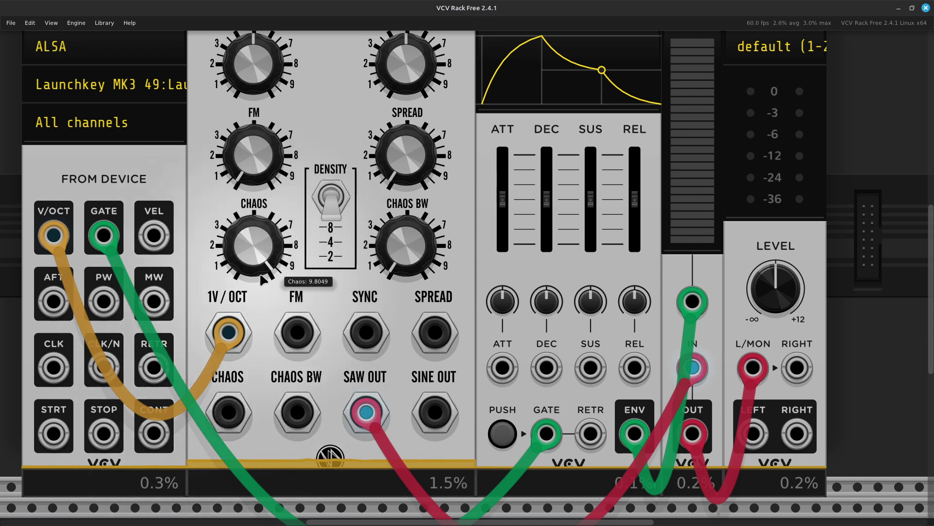
{"action": "mouse_move", "coordinate": [241, 276]}
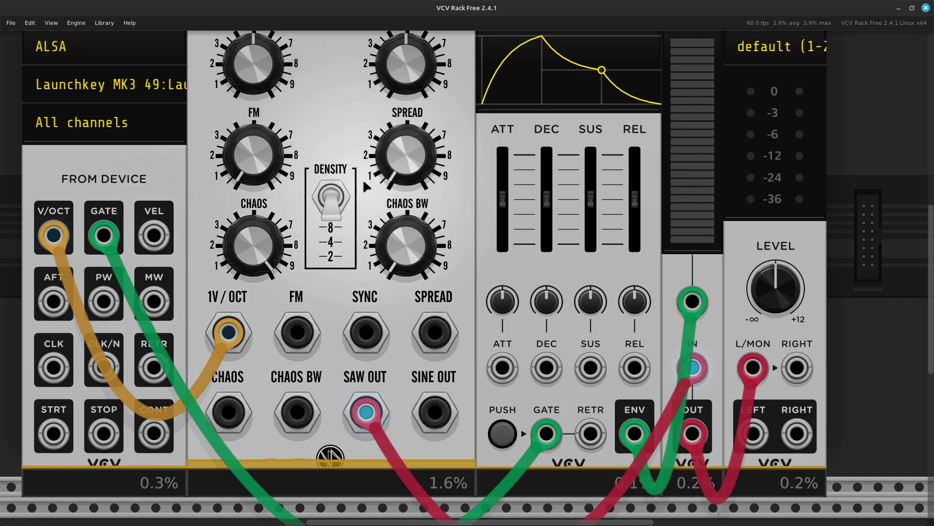
Step the Cloud Generator's density up to 4 and on to 8.
{"action": "mouse_move", "coordinate": [330, 203]}
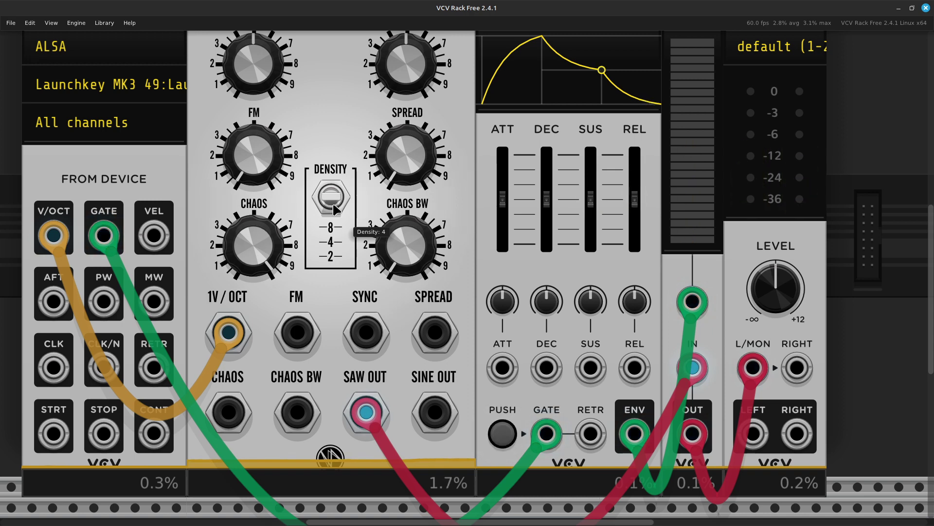
{"action": "left_click", "coordinate": [335, 208]}
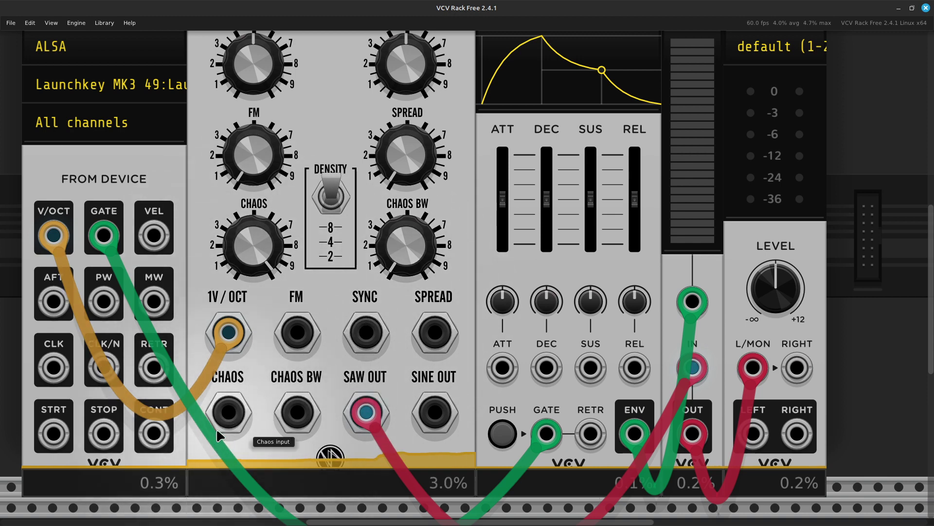
Sweep the Cloud Generator's spread up to near its maximum, then bring it down to about 3.
{"action": "scroll", "coordinate": [233, 416], "scroll_direction": "up", "scroll_amount": 1}
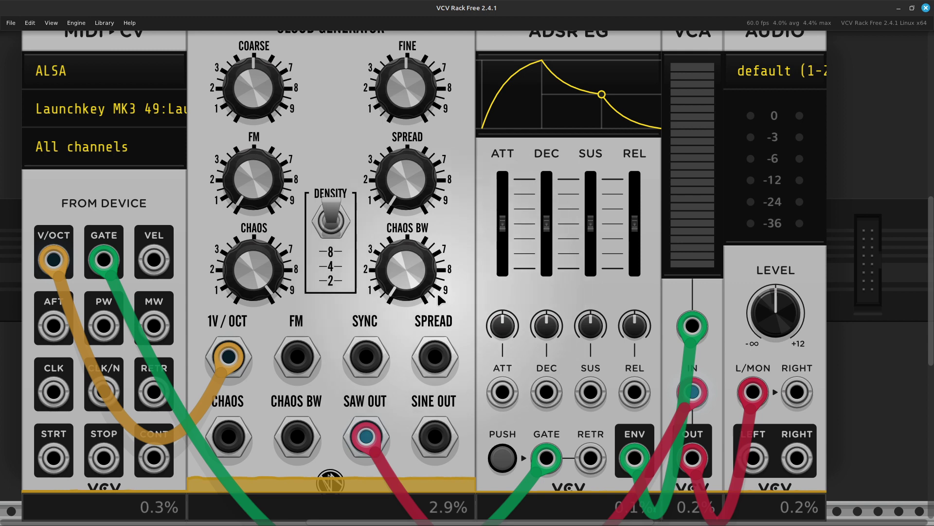
{"action": "mouse_move", "coordinate": [422, 175]}
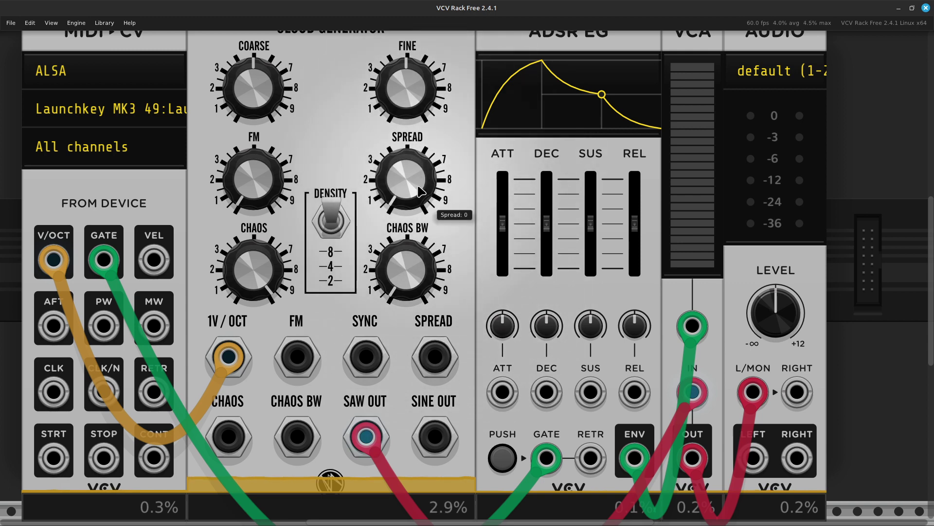
{"action": "mouse_move", "coordinate": [418, 191]}
{"action": "left_click_drag", "start_coordinate": [400, 190], "coordinate": [404, 147]}
{"action": "mouse_move", "coordinate": [399, 104]}
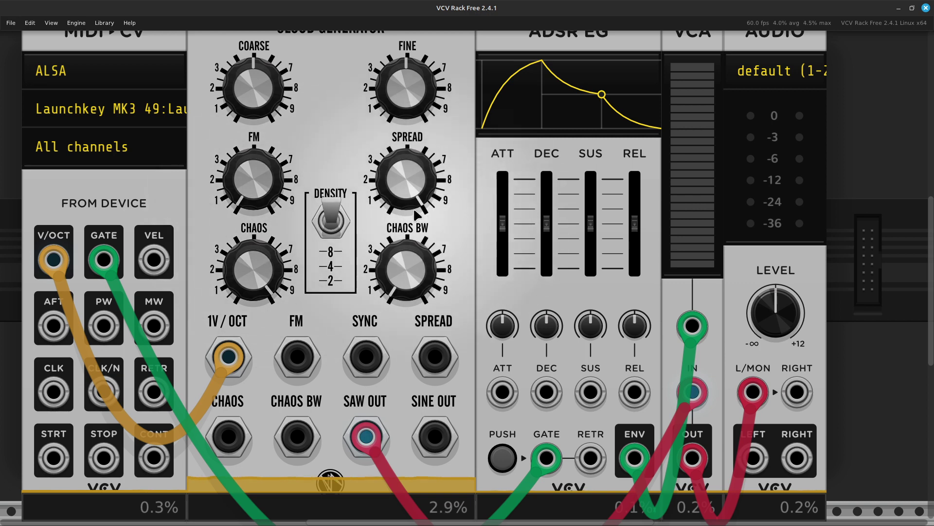
{"action": "left_click_drag", "start_coordinate": [413, 191], "coordinate": [413, 246]}
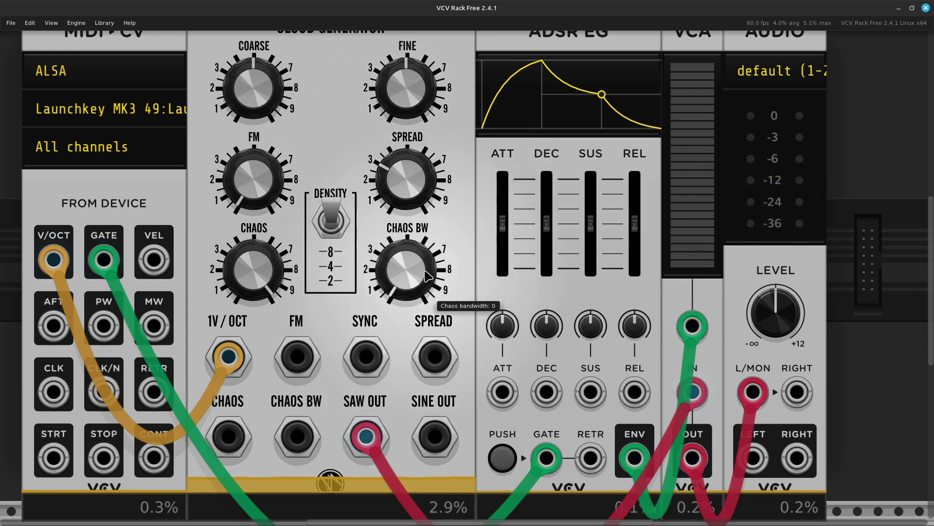
Raise the chaos bandwidth to about 8.5 and the spread to about 7 on the Cloud Generator.
{"action": "mouse_move", "coordinate": [389, 274]}
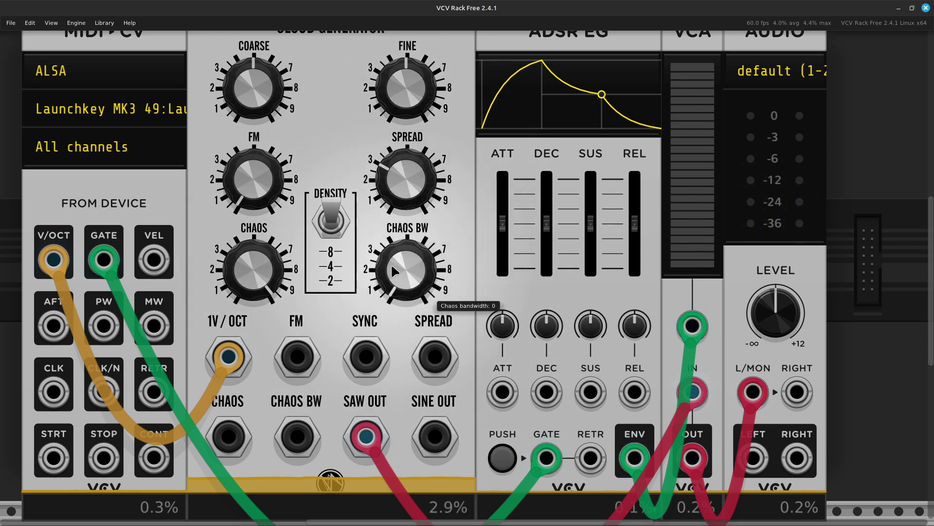
{"action": "left_click_drag", "start_coordinate": [407, 284], "coordinate": [408, 208]}
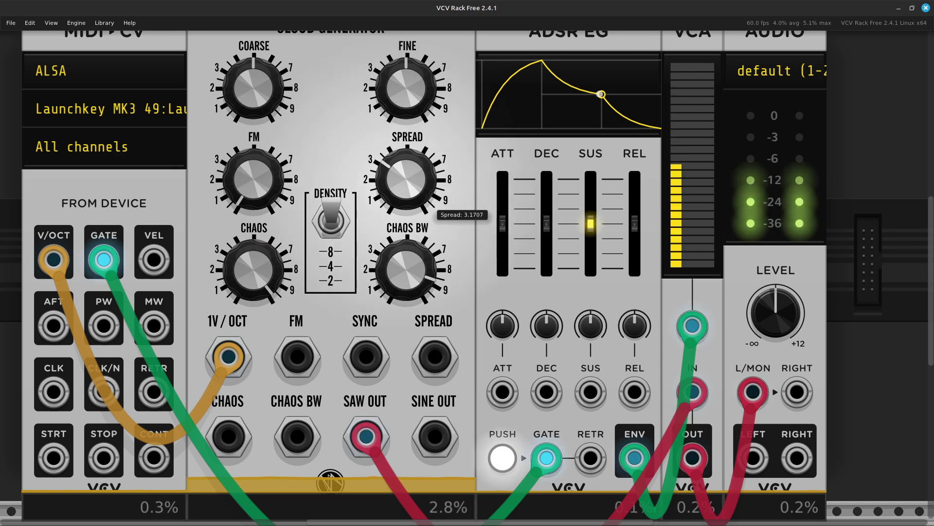
{"action": "left_click_drag", "start_coordinate": [397, 187], "coordinate": [397, 140]}
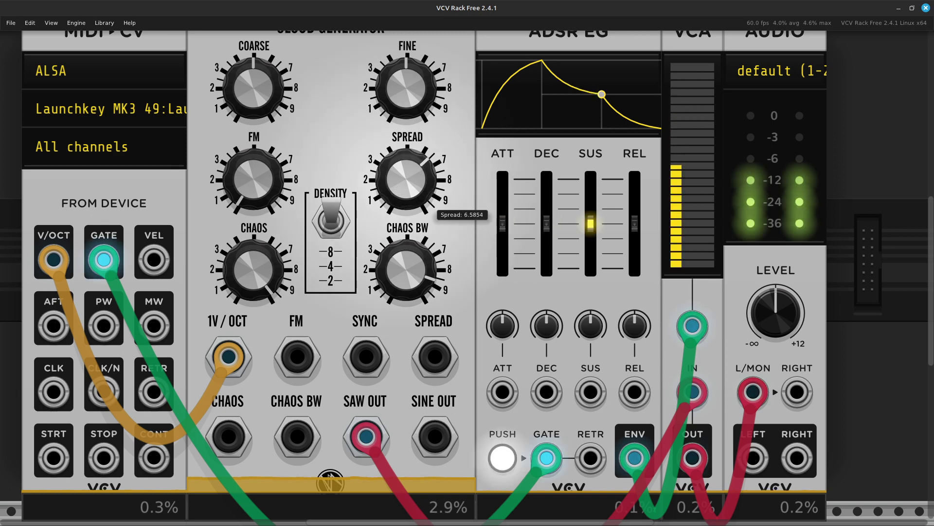
Turn the Cloud Generator's chaos bandwidth down to 0, then back up to near its maximum.
{"action": "left_click_drag", "start_coordinate": [406, 269], "coordinate": [406, 378]}
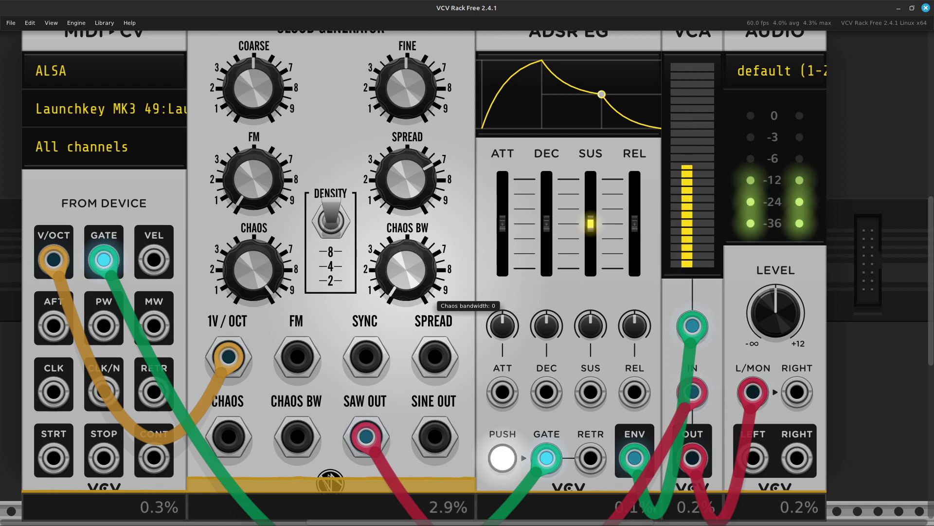
{"action": "left_click_drag", "start_coordinate": [406, 378], "coordinate": [407, 252]}
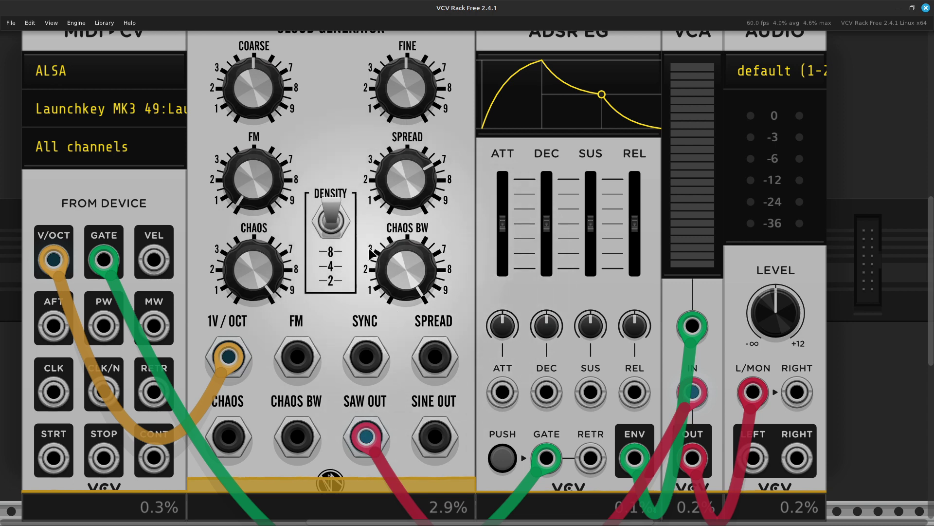
Set the density to 2, then sweep the chaos bandwidth down to about 1.2 and back up to about 9.
{"action": "left_click", "coordinate": [335, 219]}
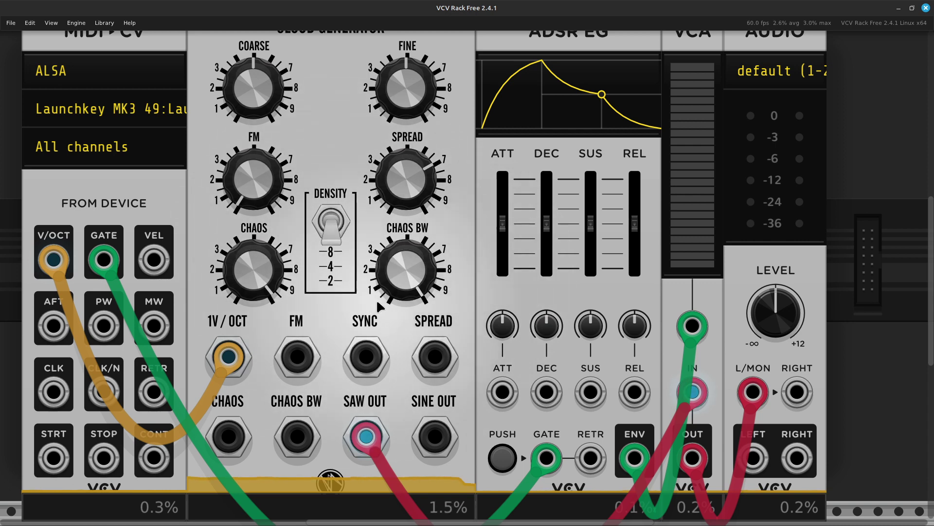
{"action": "left_click_drag", "start_coordinate": [401, 262], "coordinate": [401, 311]}
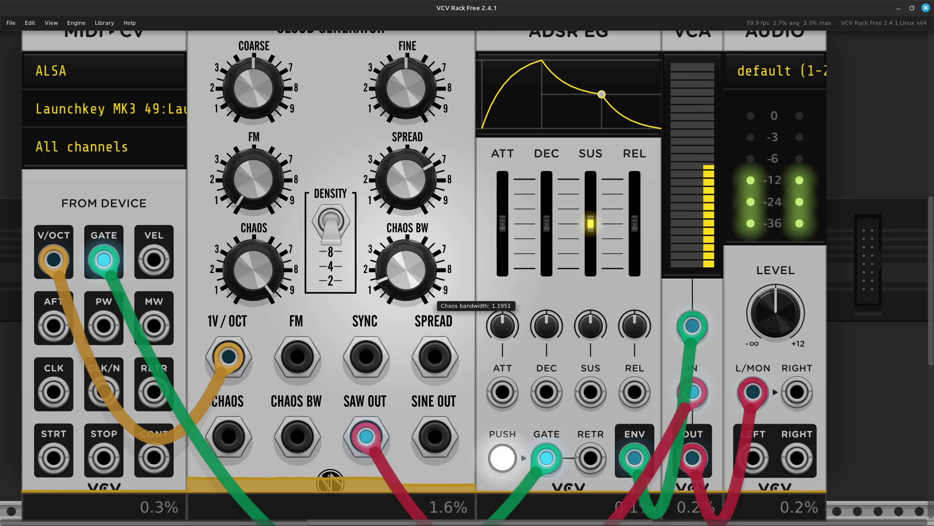
{"action": "left_click_drag", "start_coordinate": [401, 311], "coordinate": [404, 291]}
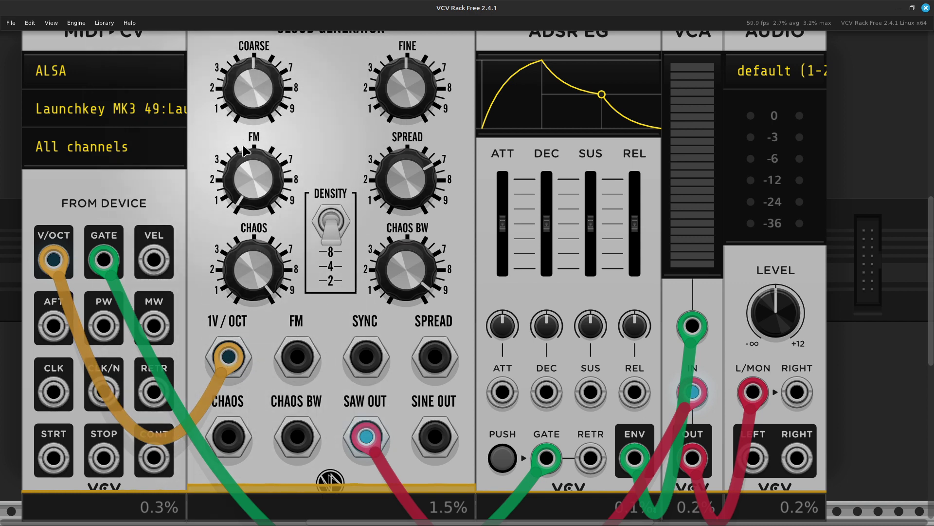
Raise the Cloud Generator's coarse tuning to about 7.5 and lower its chaos bandwidth to about 2.8.
{"action": "left_click_drag", "start_coordinate": [251, 93], "coordinate": [251, 64]}
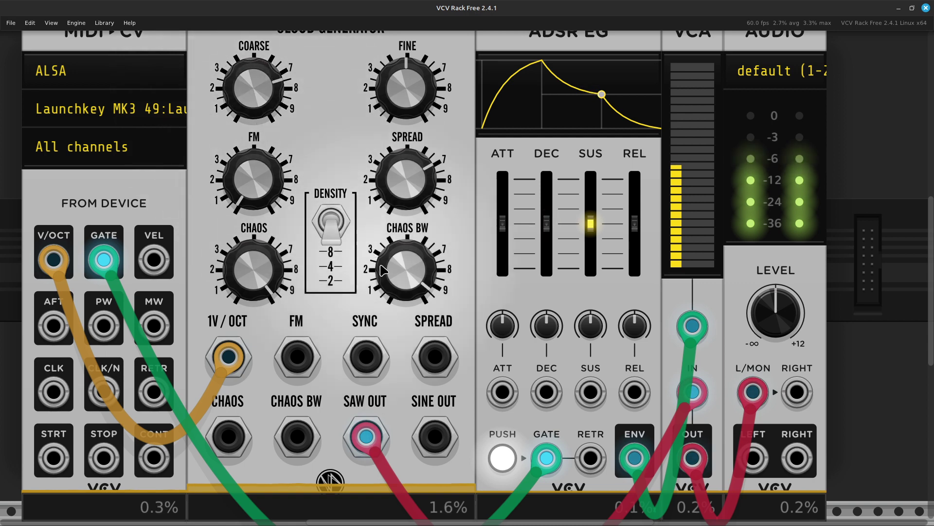
{"action": "left_click_drag", "start_coordinate": [407, 270], "coordinate": [406, 299]}
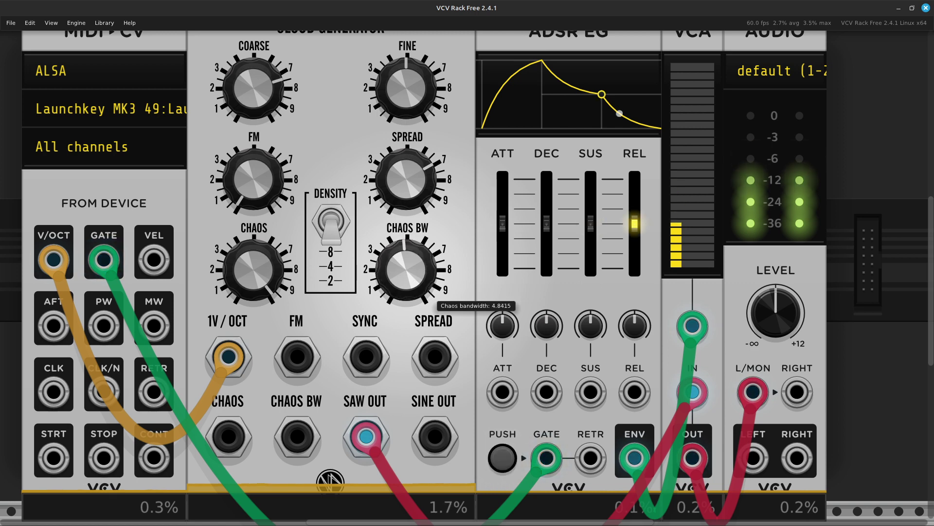
{"action": "left_click_drag", "start_coordinate": [407, 299], "coordinate": [407, 313]}
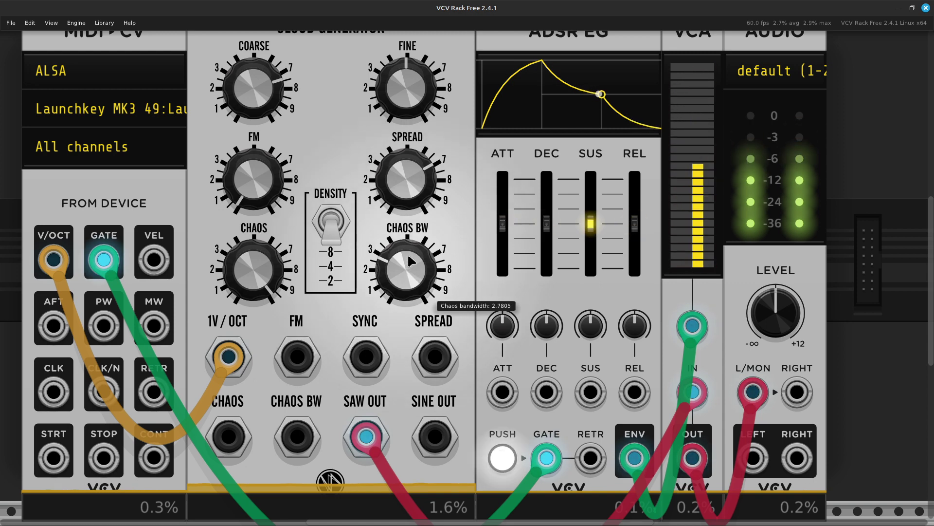
Switch the Cloud Generator's density to 4.
{"action": "mouse_move", "coordinate": [335, 235]}
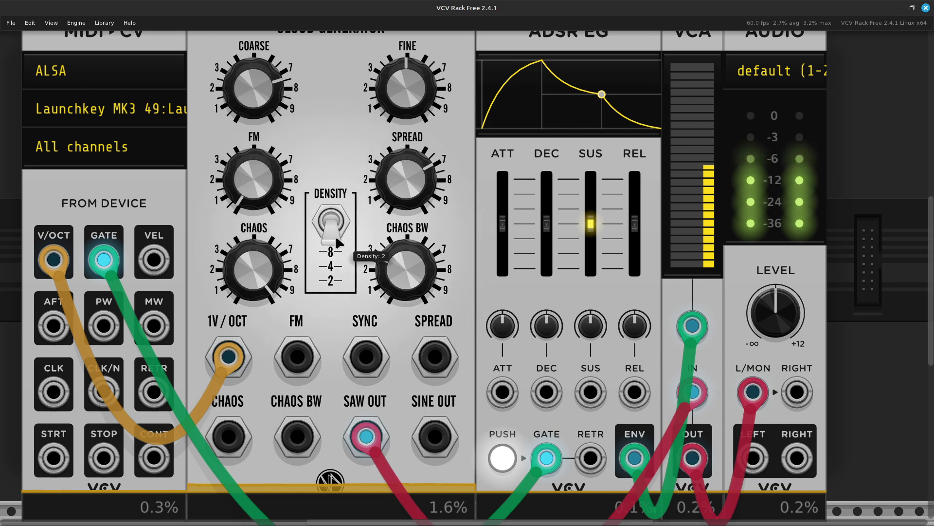
{"action": "left_click", "coordinate": [334, 228]}
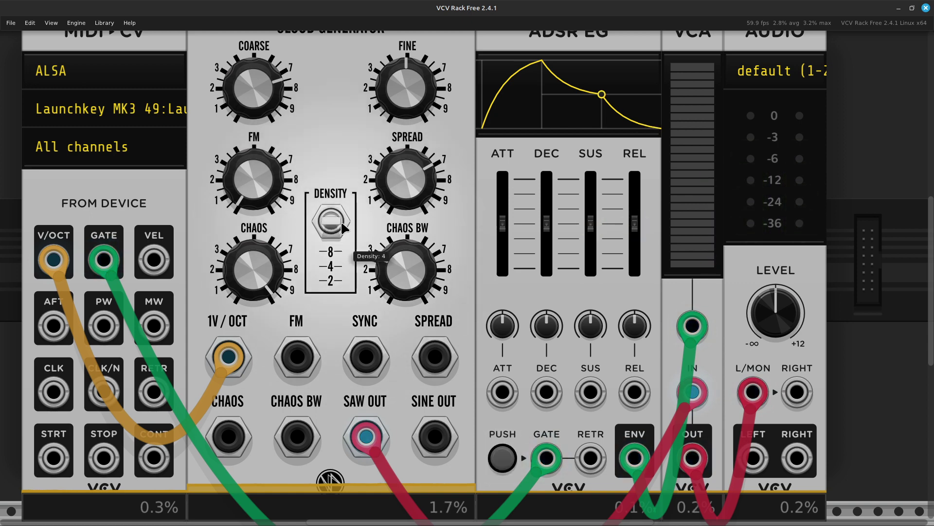
{"action": "mouse_move", "coordinate": [319, 222]}
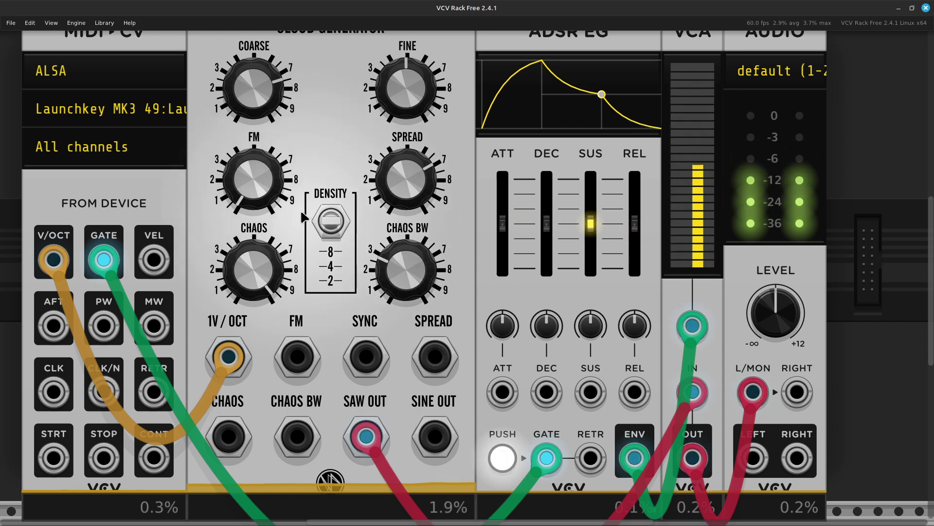
Lower the Cloud Generator's chaos bandwidth to about 1.2 and its spread to about 2.7.
{"action": "mouse_move", "coordinate": [428, 271]}
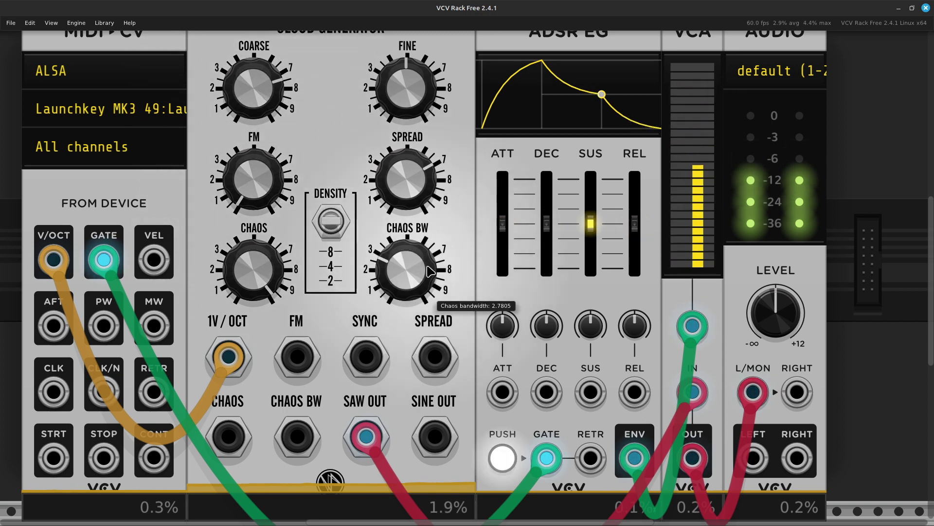
{"action": "left_click_drag", "start_coordinate": [429, 271], "coordinate": [428, 282]}
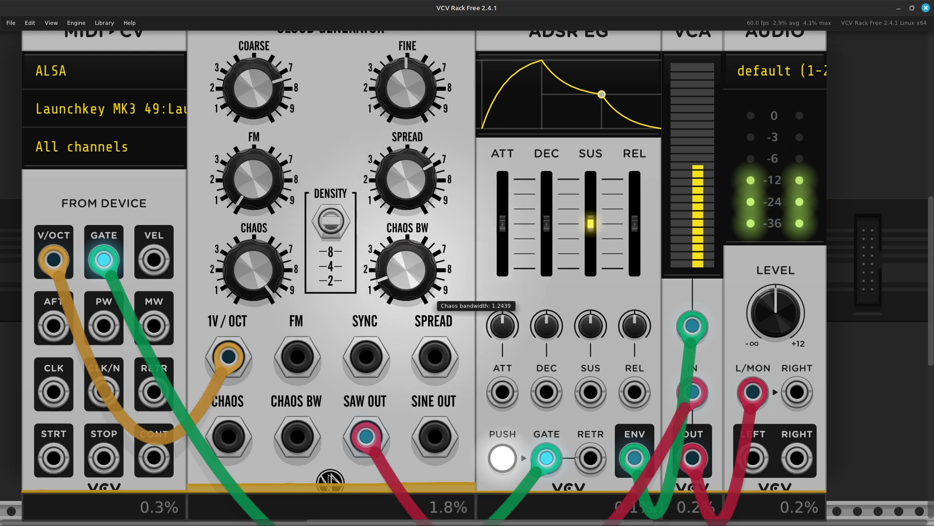
{"action": "mouse_move", "coordinate": [412, 200]}
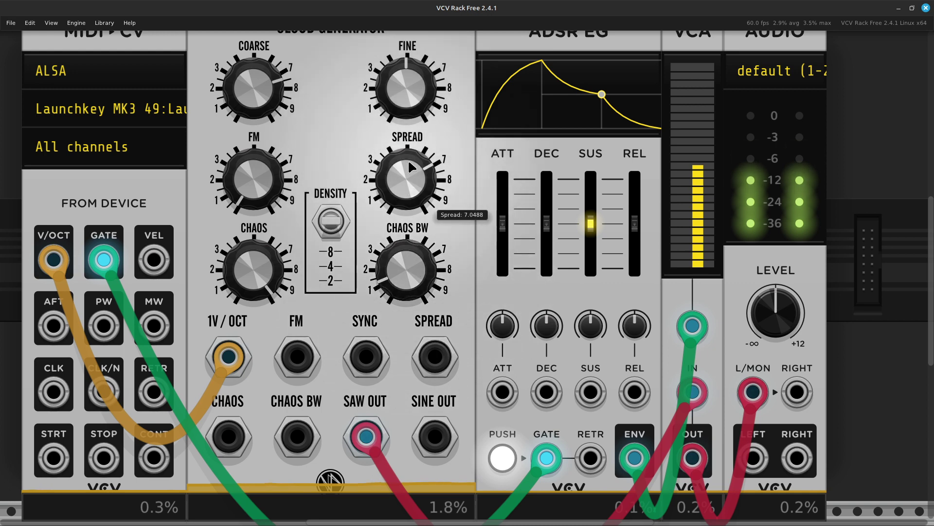
{"action": "left_click_drag", "start_coordinate": [412, 167], "coordinate": [412, 213]}
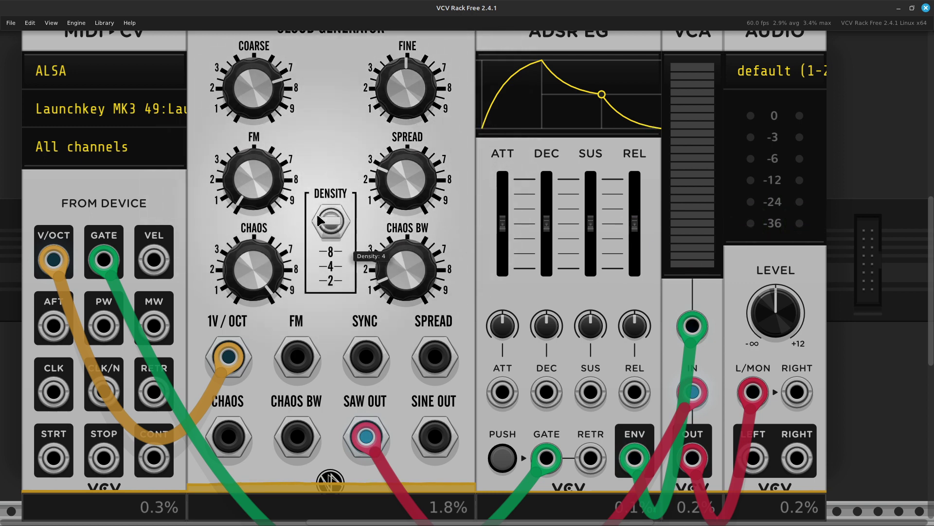
Move the cable feeding the VCA input from the Cloud Generator's saw output to its sine output.
{"action": "mouse_move", "coordinate": [407, 294]}
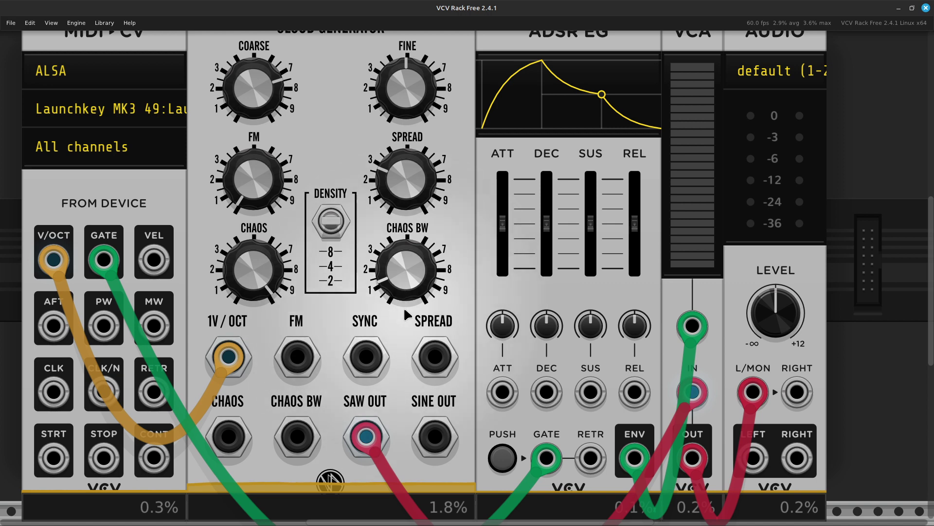
{"action": "mouse_move", "coordinate": [381, 428]}
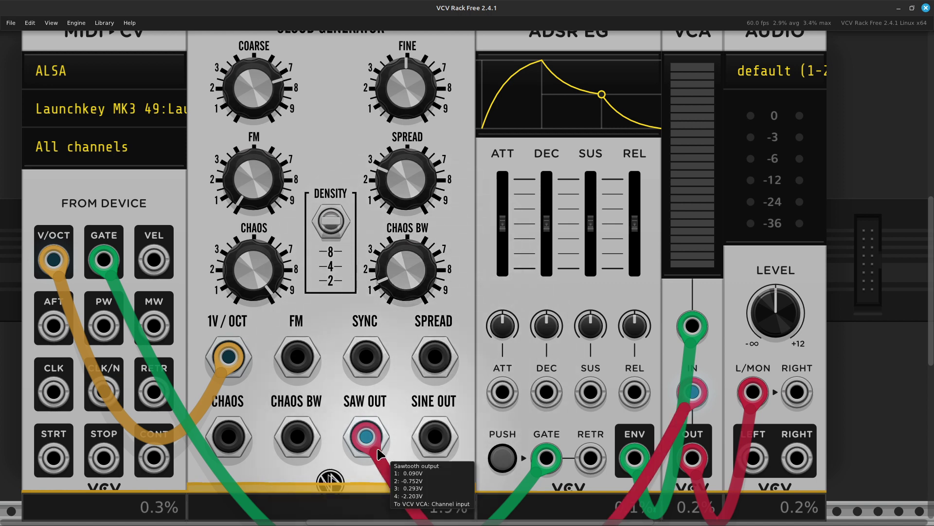
{"action": "left_click_drag", "start_coordinate": [381, 452], "coordinate": [433, 450]}
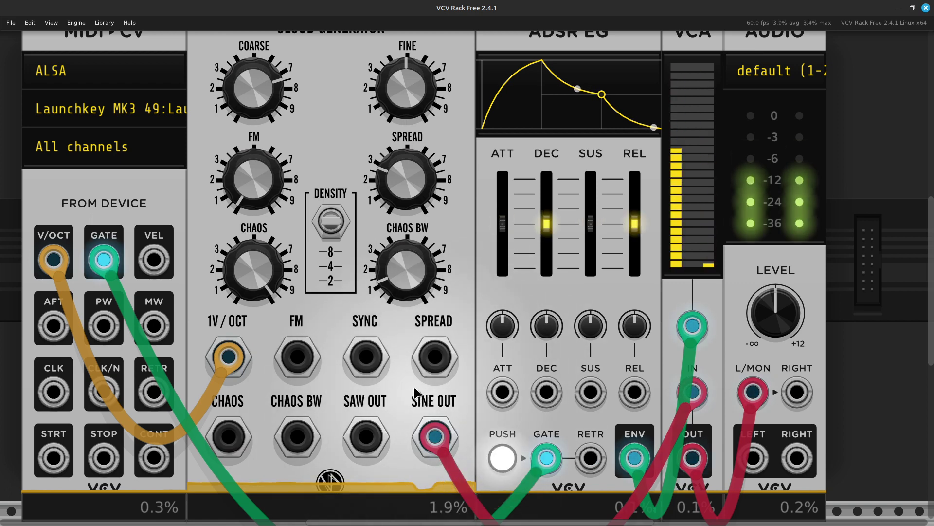
Raise the Cloud Generator's spread to about 3.5 and its chaos bandwidth to about 7.
{"action": "mouse_move", "coordinate": [403, 211]}
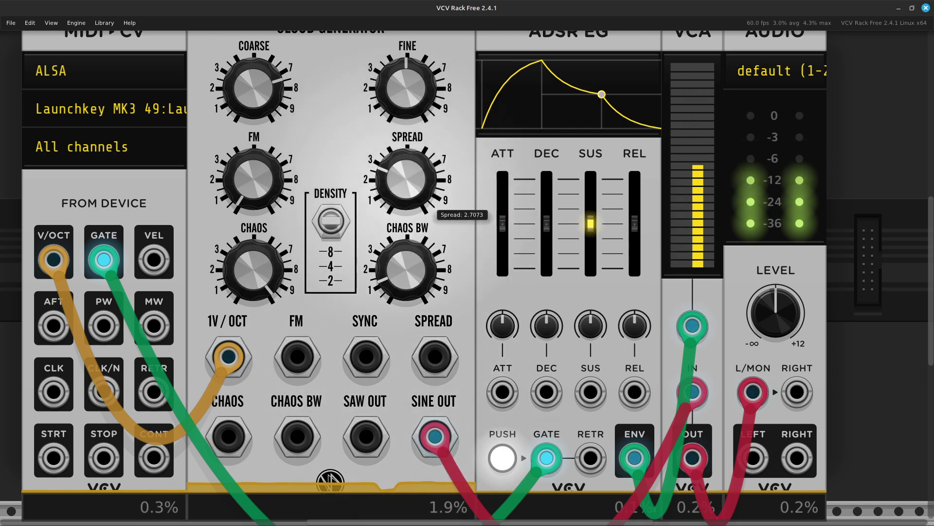
{"action": "mouse_move", "coordinate": [403, 213]}
{"action": "left_mouse_down"}
{"action": "mouse_move", "coordinate": [402, 161]}
{"action": "mouse_move", "coordinate": [403, 200]}
{"action": "left_mouse_up"}
{"action": "left_click_drag", "start_coordinate": [404, 270], "coordinate": [404, 226]}
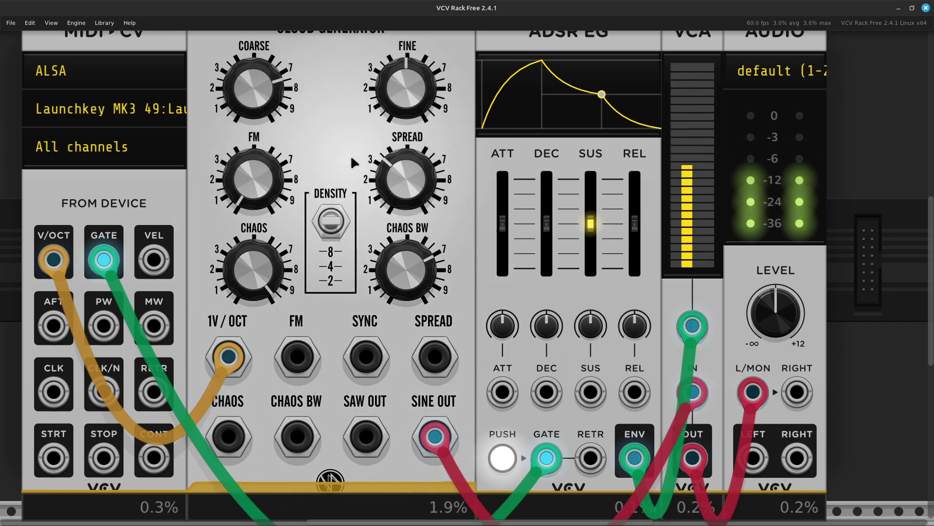
Switch the Cloud Generator's density to 2 and reduce its chaos to about 4.8.
{"action": "left_click", "coordinate": [336, 229]}
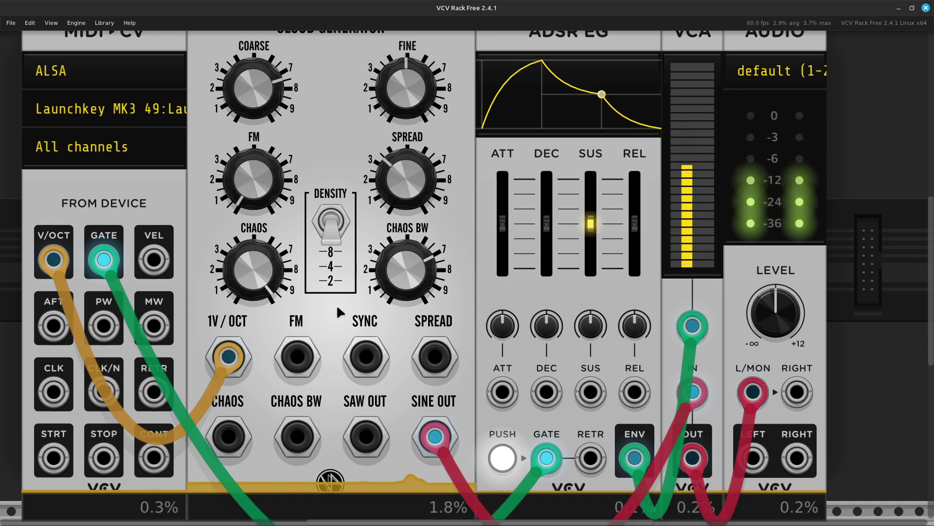
{"action": "mouse_move", "coordinate": [389, 286]}
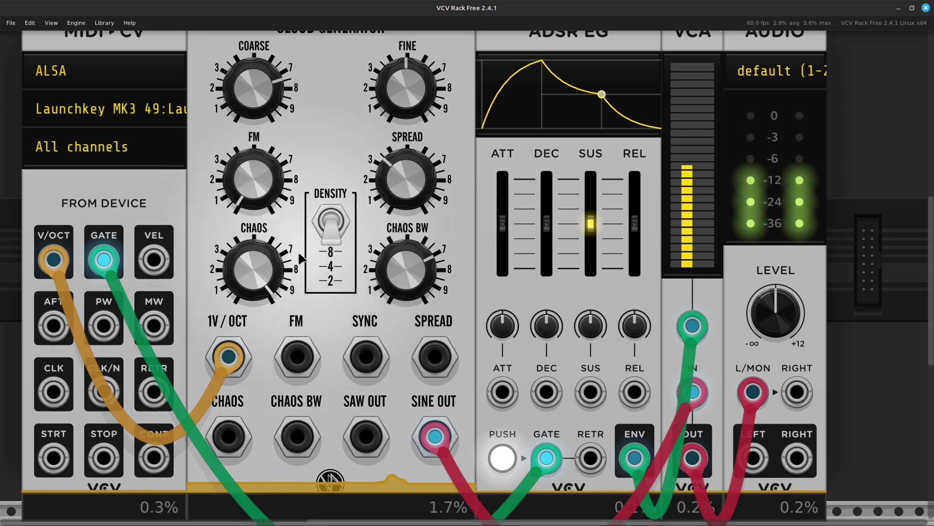
{"action": "mouse_move", "coordinate": [259, 287]}
{"action": "left_click_drag", "start_coordinate": [259, 287], "coordinate": [259, 336]}
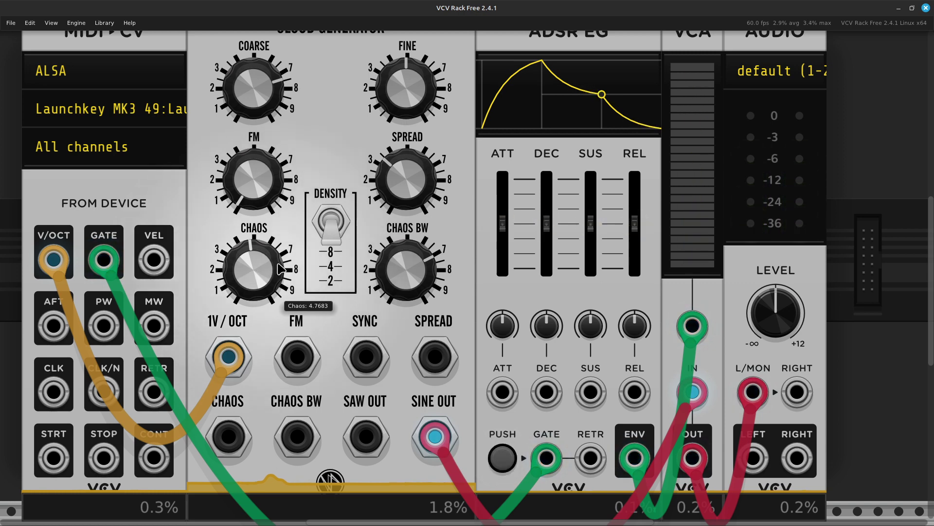
Set the MIDI-CV module's polyphony channels to Monophonic.
{"action": "scroll", "coordinate": [428, 207], "scroll_direction": "up", "scroll_amount": 1}
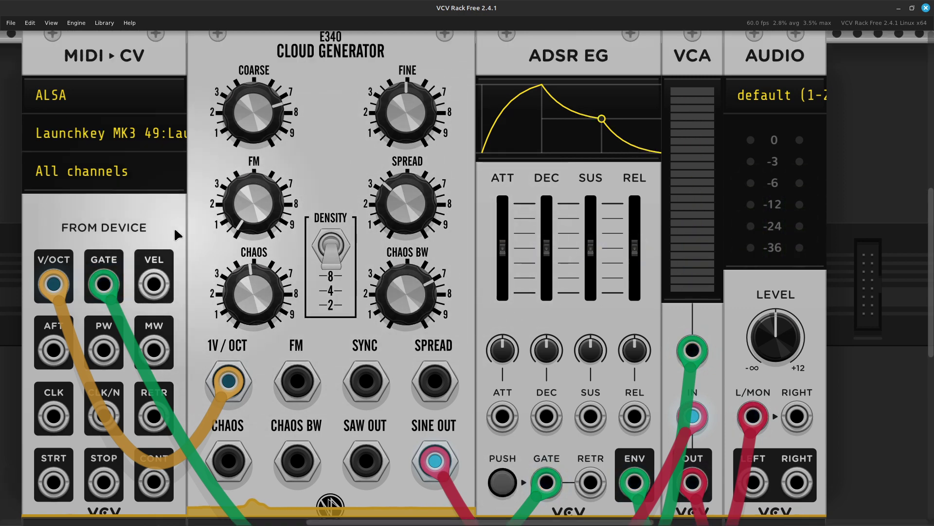
{"action": "right_click", "coordinate": [126, 222]}
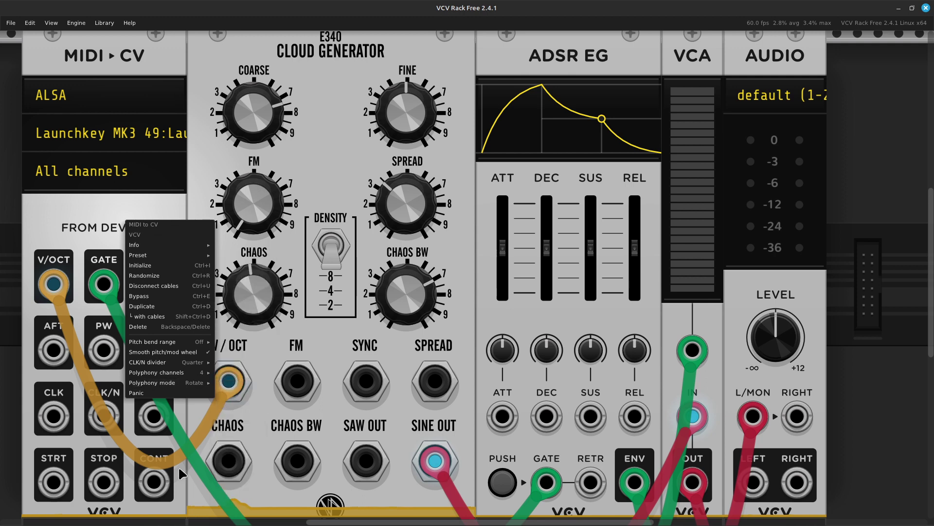
{"action": "mouse_move", "coordinate": [206, 374]}
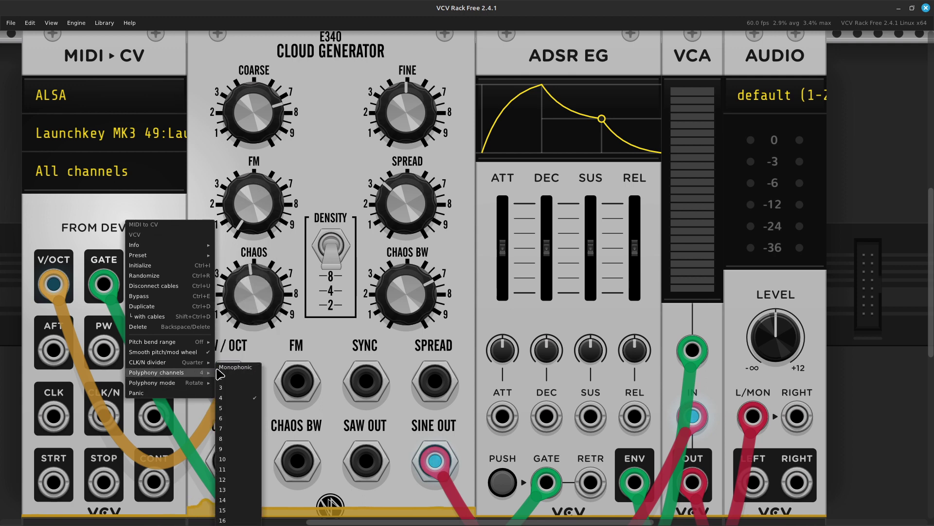
{"action": "left_click", "coordinate": [243, 368]}
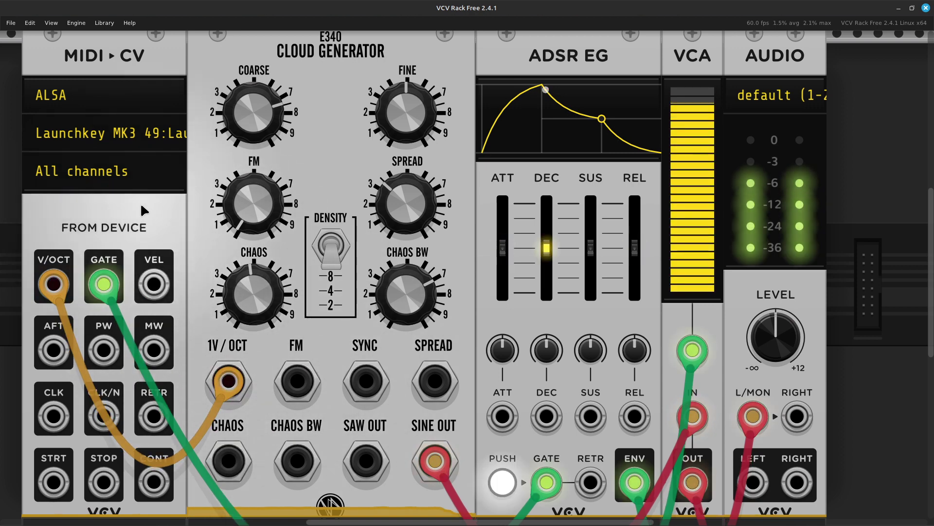
Set the MIDI-CV module's polyphony channels to 5.
{"action": "right_click", "coordinate": [143, 232]}
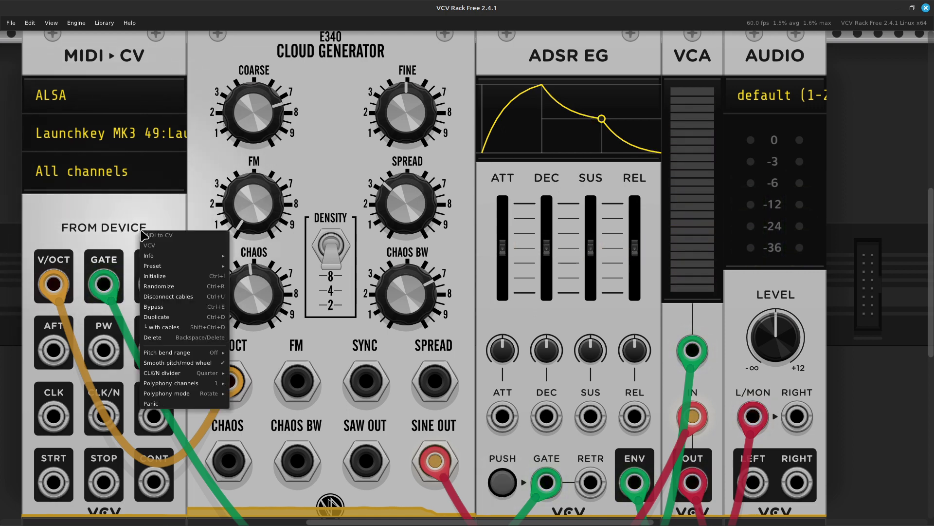
{"action": "mouse_move", "coordinate": [222, 383]}
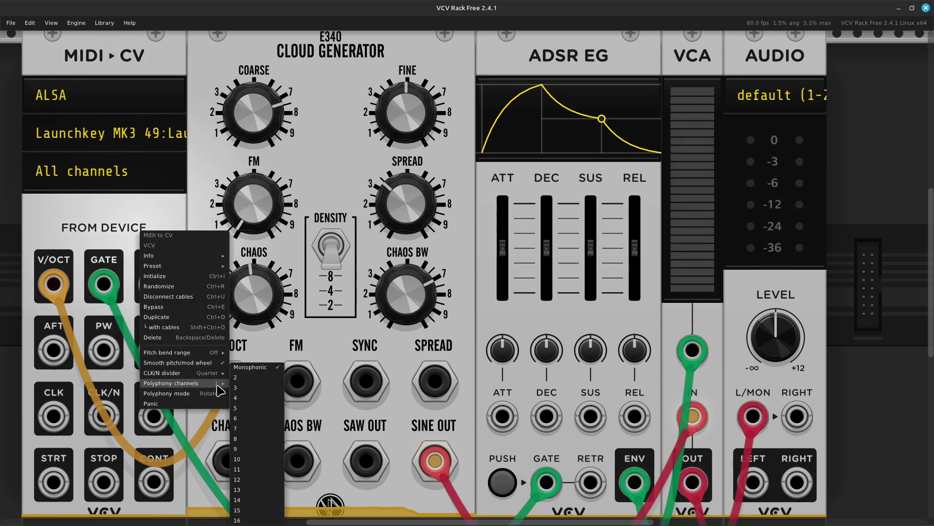
{"action": "left_click", "coordinate": [247, 409]}
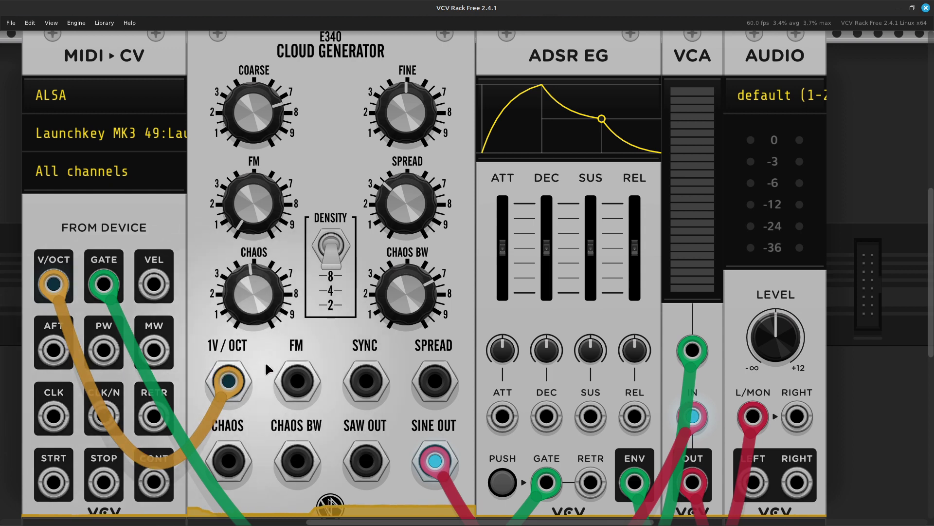
{"action": "key", "text": "ctrl+minus"}
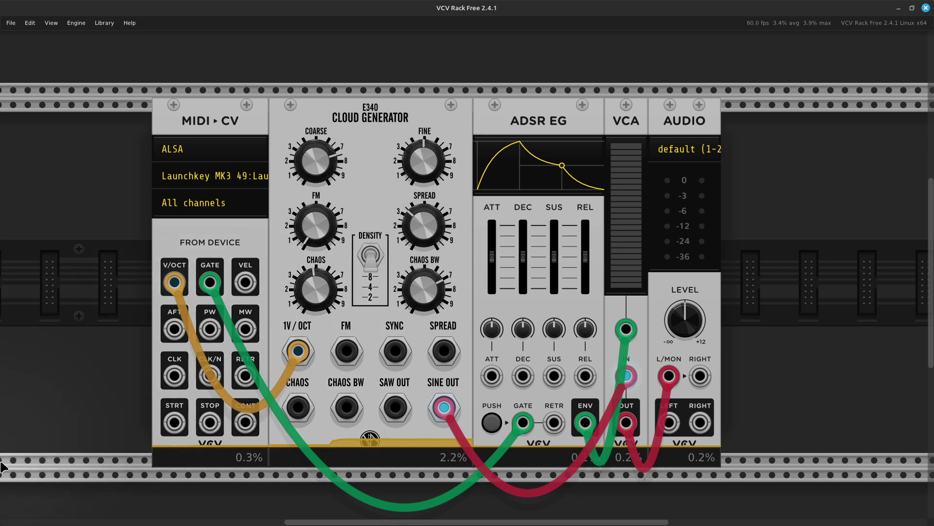
{"action": "scroll", "coordinate": [7, 507], "scroll_direction": "left", "scroll_amount": 2}
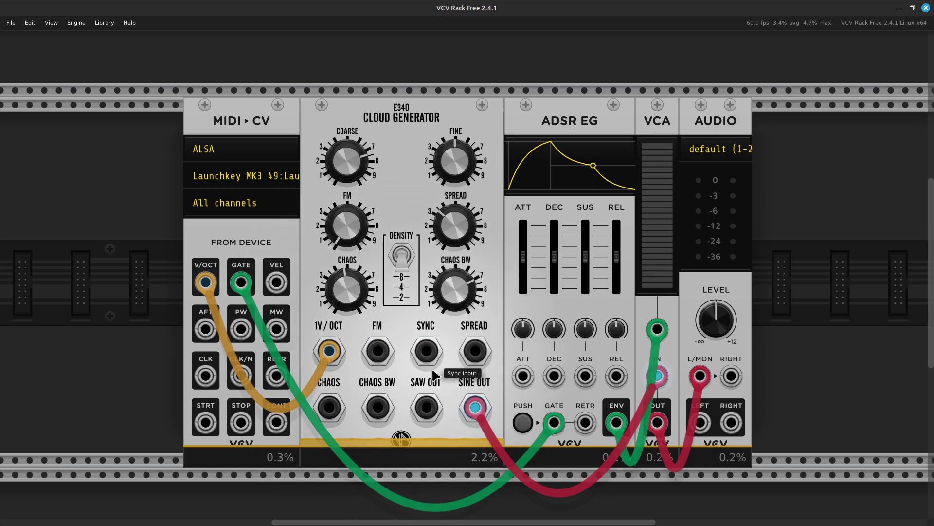
{"action": "mouse_move", "coordinate": [371, 290]}
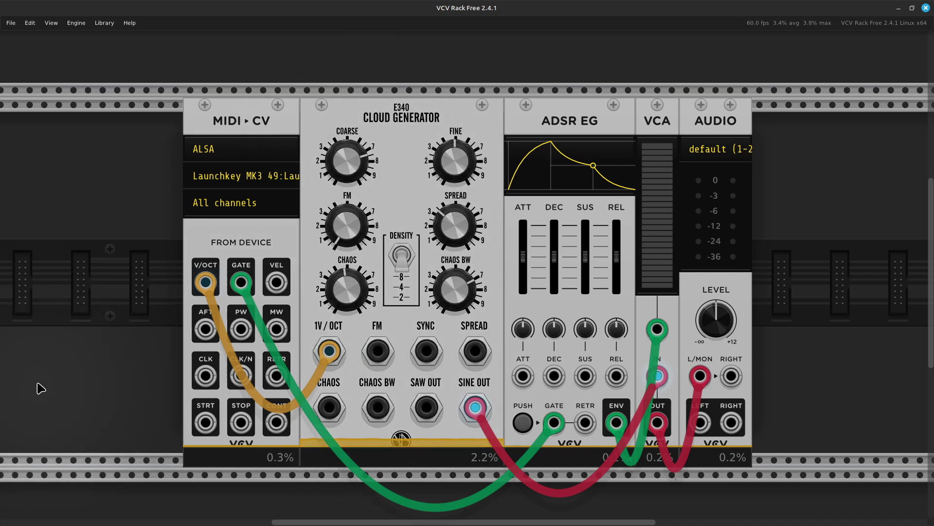
{"action": "mouse_move", "coordinate": [9, 521]}
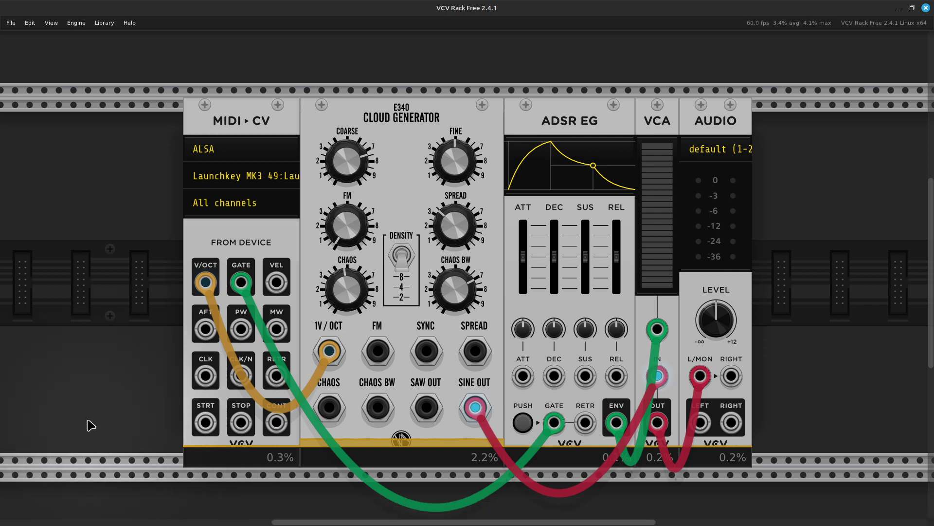
{"action": "scroll", "coordinate": [90, 425], "scroll_direction": "down", "scroll_amount": 1}
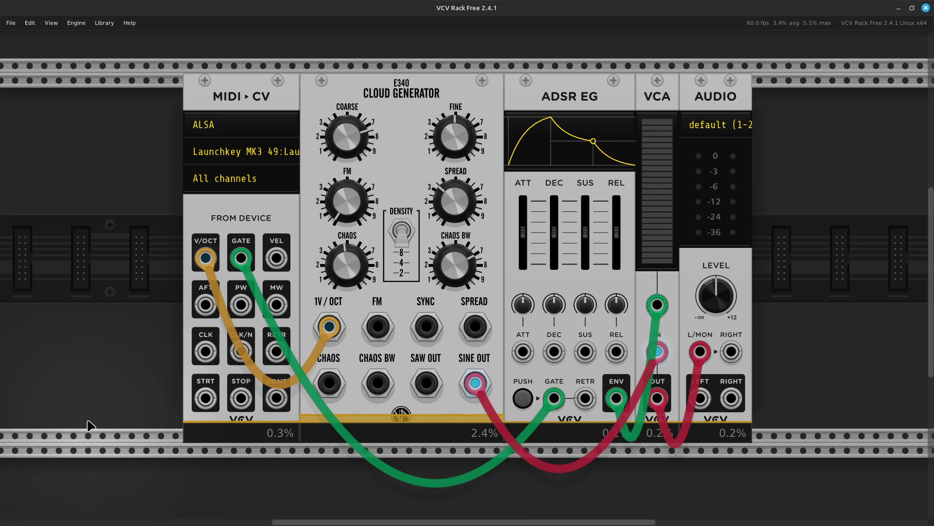